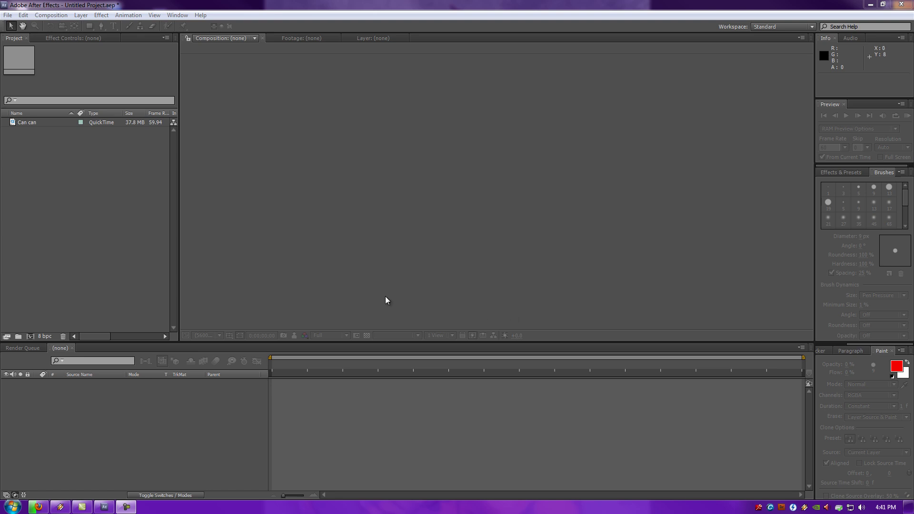
# - Delete the Can can footage so the Project panel is empty
pyautogui.click(36, 125)
pyautogui.press('Delete')
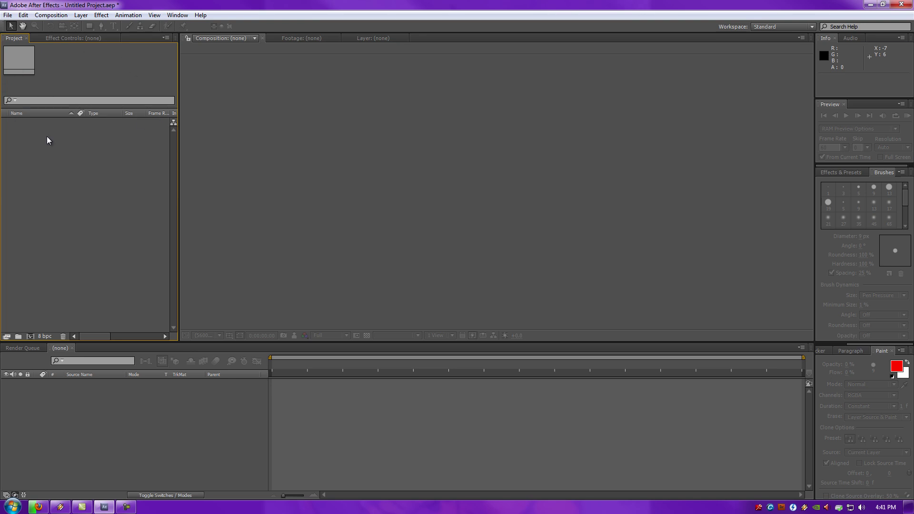
# - Import the MVI_2549 clip into the project
pyautogui.rightClick(84, 182)
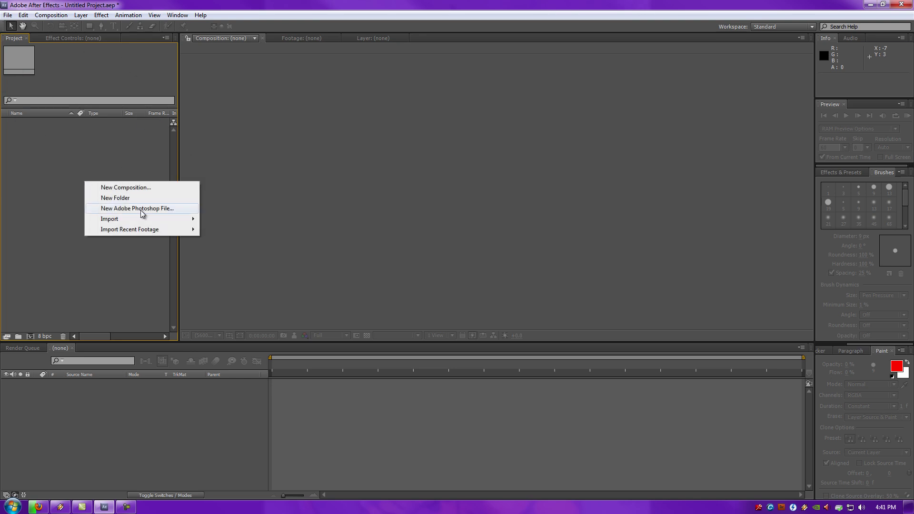
pyautogui.moveTo(154, 219)
pyautogui.click(213, 219)
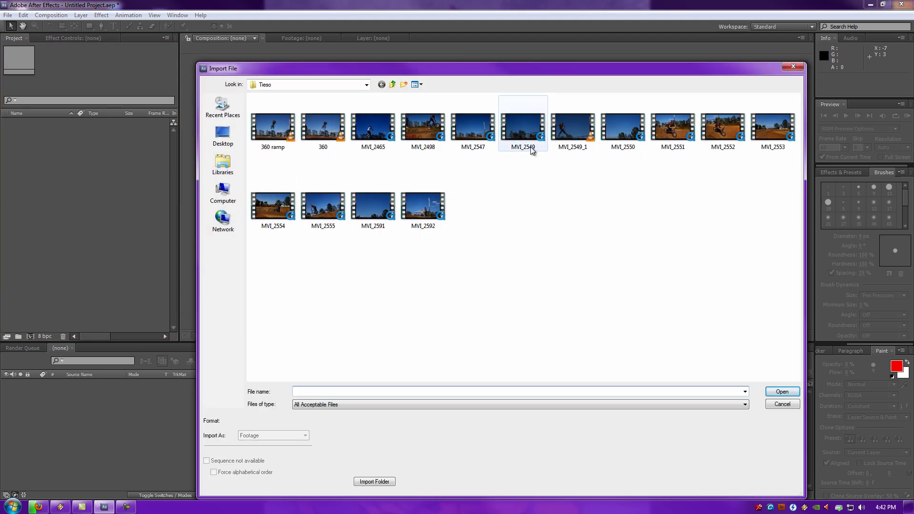
pyautogui.doubleClick(533, 132)
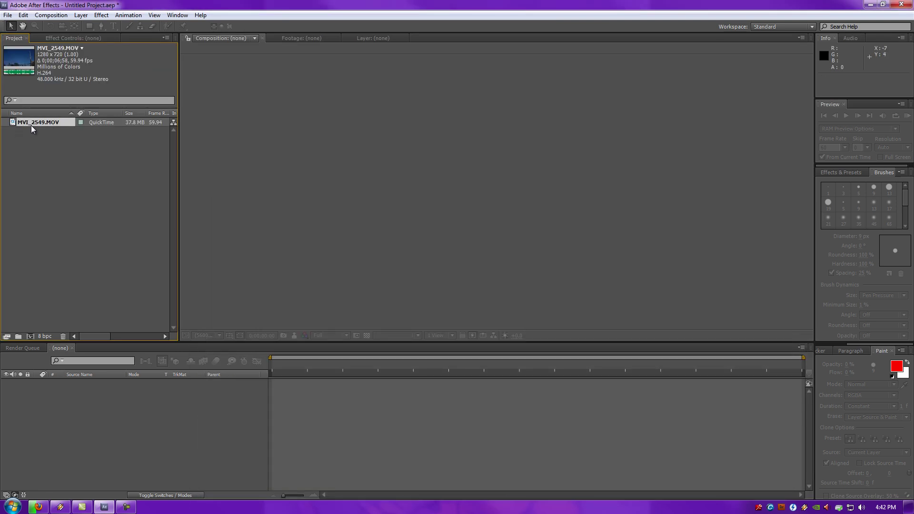
# - Rename the footage to 'Trick' and build the Trick 2 composition from it
pyautogui.rightClick(34, 122)
pyautogui.click(66, 222)
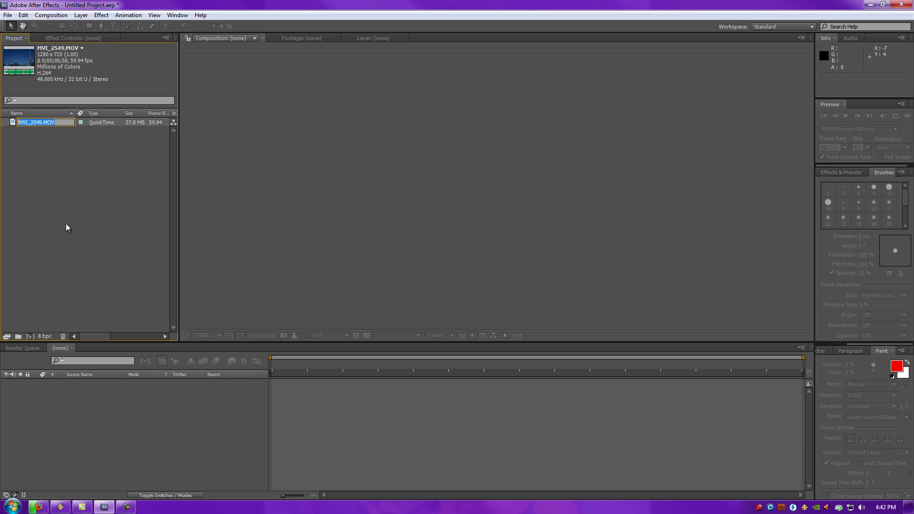
pyautogui.write('Trick')
pyautogui.press('Return')
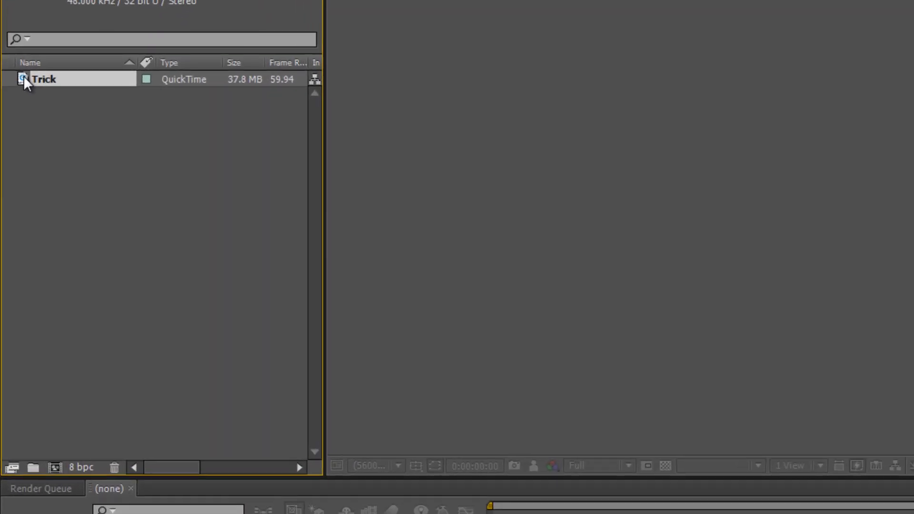
pyautogui.moveTo(23, 75); pyautogui.dragTo(53, 464)
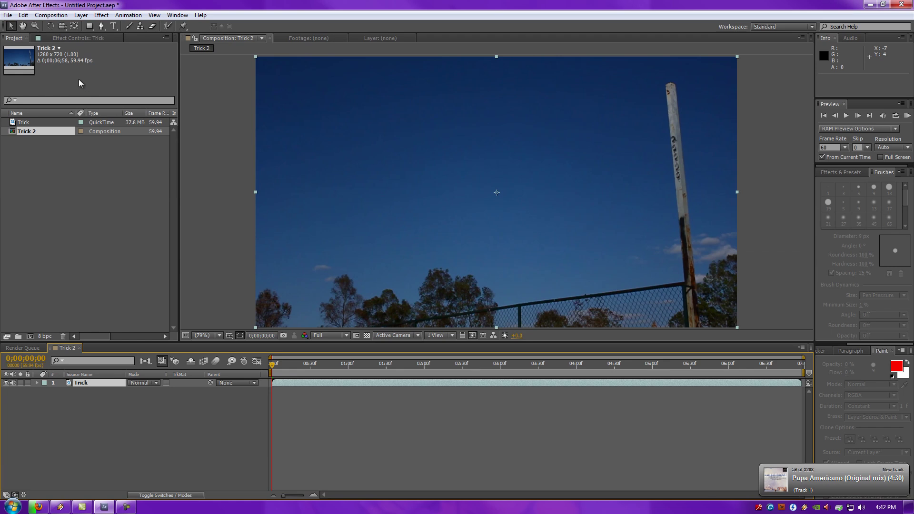
# - Change the Trick 2 duration to 0;00;26;58 in Composition Settings
pyautogui.click(51, 15)
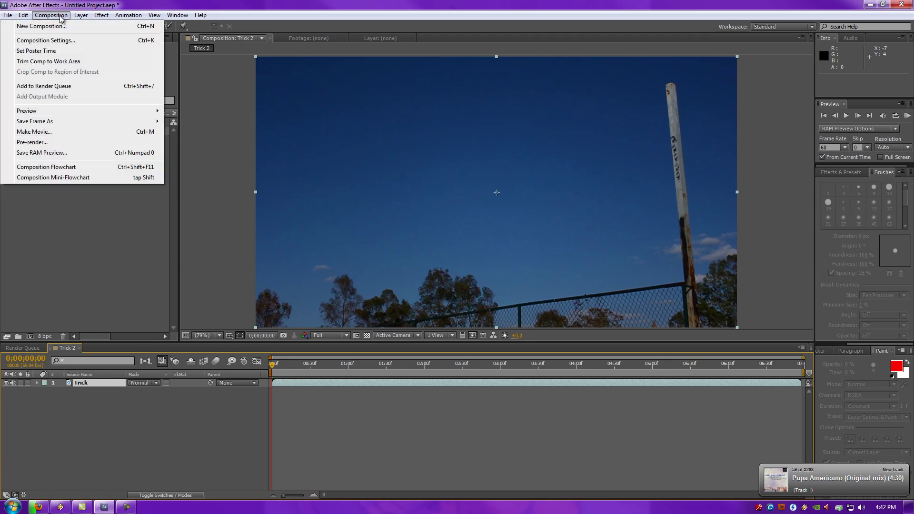
pyautogui.click(56, 41)
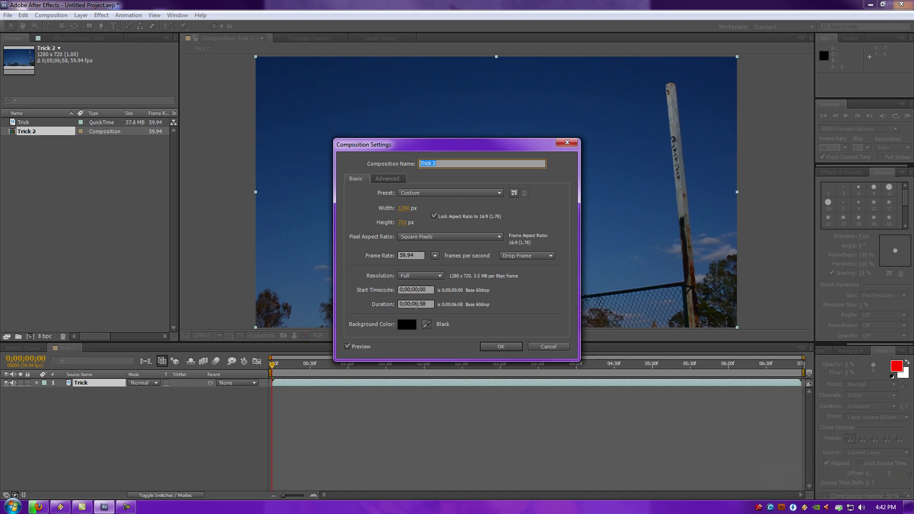
pyautogui.click(417, 305)
pyautogui.press('BackSpace')
pyautogui.write('5')
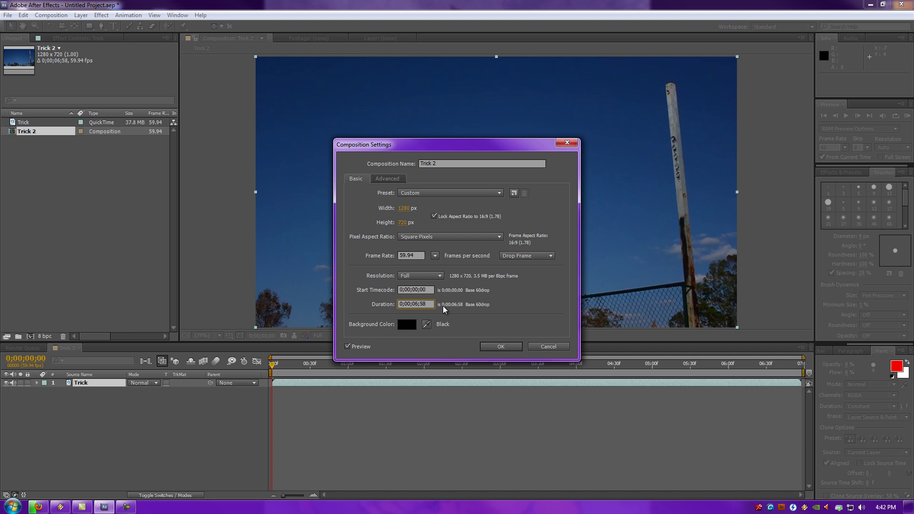
pyautogui.press('BackSpace')
pyautogui.press('BackSpace')
pyautogui.write('25')
pyautogui.press('Return')
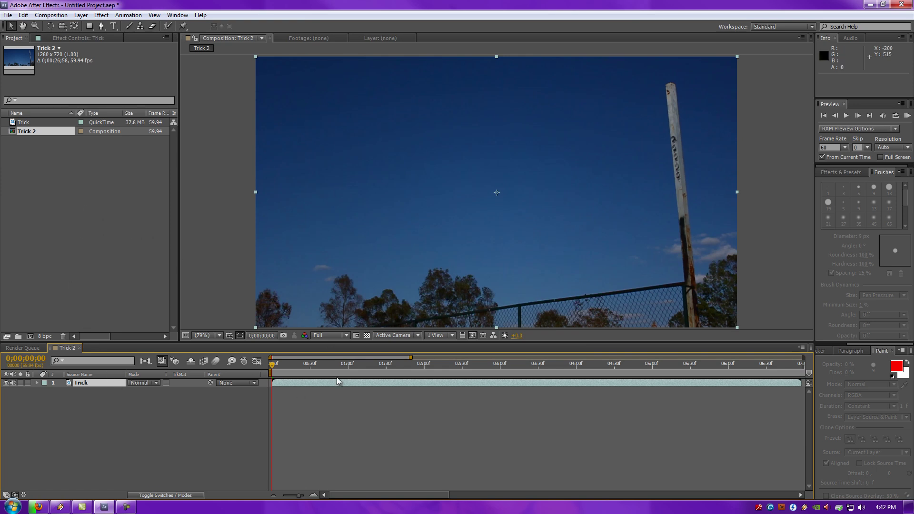
# - Zoom the timeline out to all 26 seconds, preview later frames, and select the Trick layer
pyautogui.moveTo(410, 357); pyautogui.dragTo(804, 357)
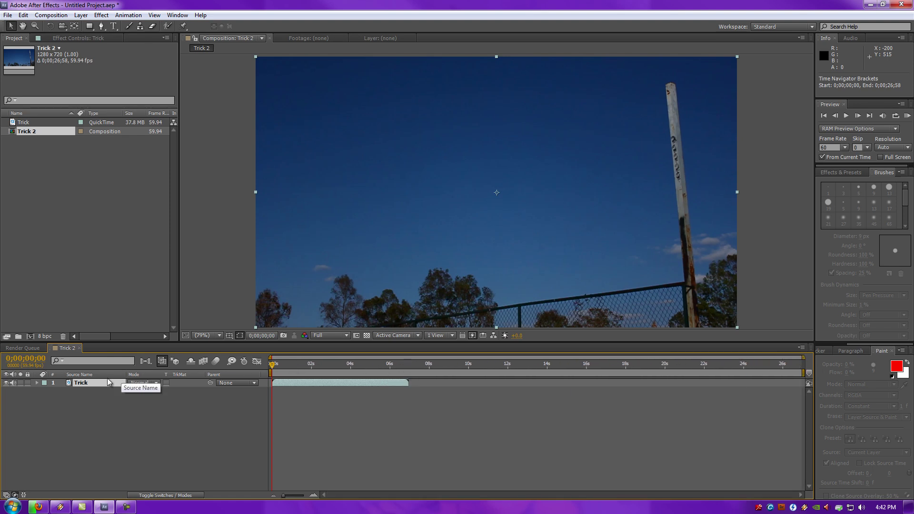
pyautogui.moveTo(302, 368); pyautogui.dragTo(272, 373)
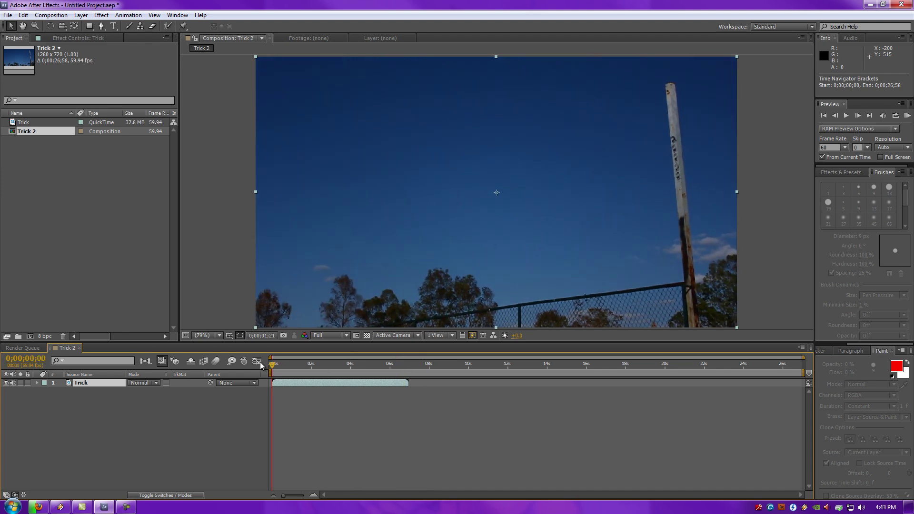
pyautogui.click(82, 386)
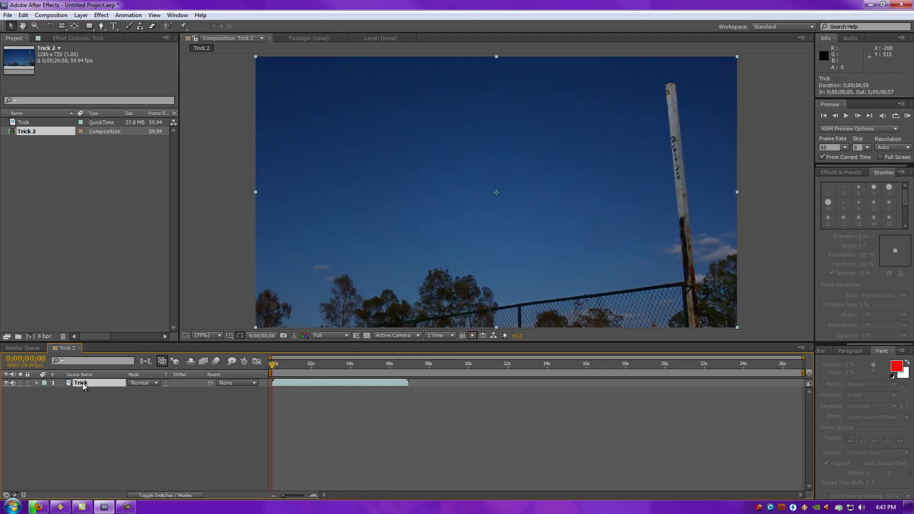
# - Enable Time Remapping on the Trick layer
pyautogui.rightClick(84, 384)
pyautogui.moveTo(130, 107)
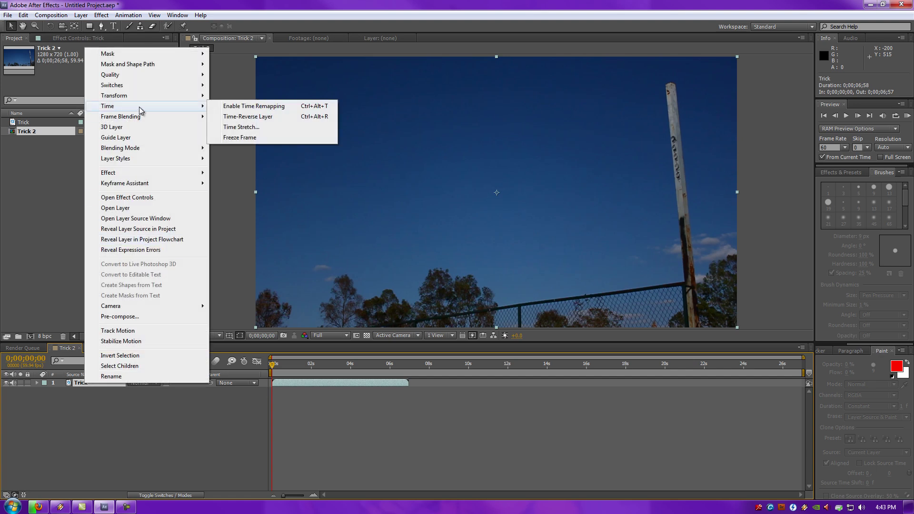
pyautogui.click(250, 106)
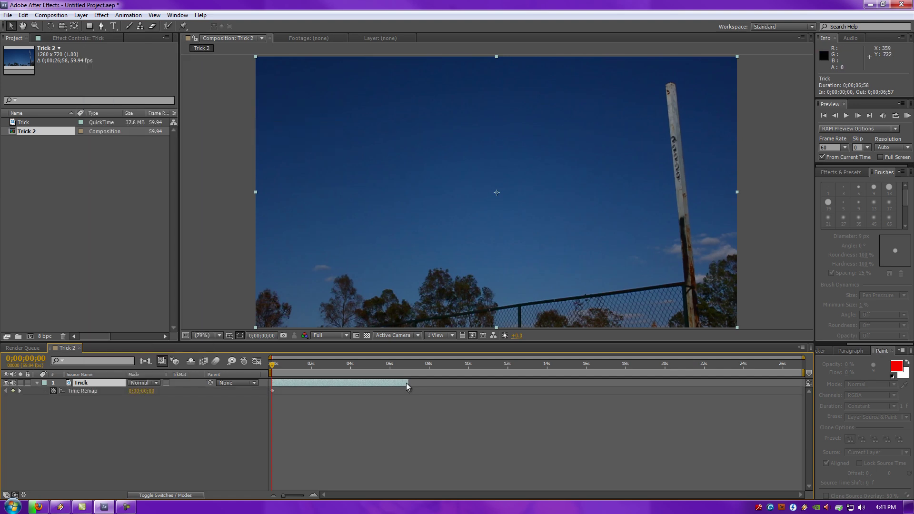
# - Stretch the Trick layer to the composition's end and deselect everything
pyautogui.moveTo(407, 383); pyautogui.dragTo(809, 384)
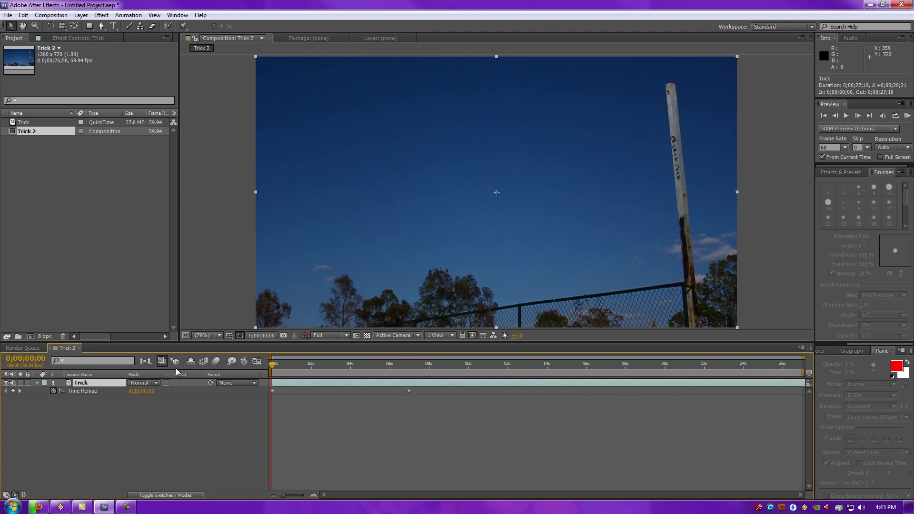
pyautogui.click(127, 201)
pyautogui.click(136, 427)
pyautogui.rightClick(145, 431)
# - Add a comp-sized 1280×720 Black Solid 1 above the Trick layer
pyautogui.click(108, 430)
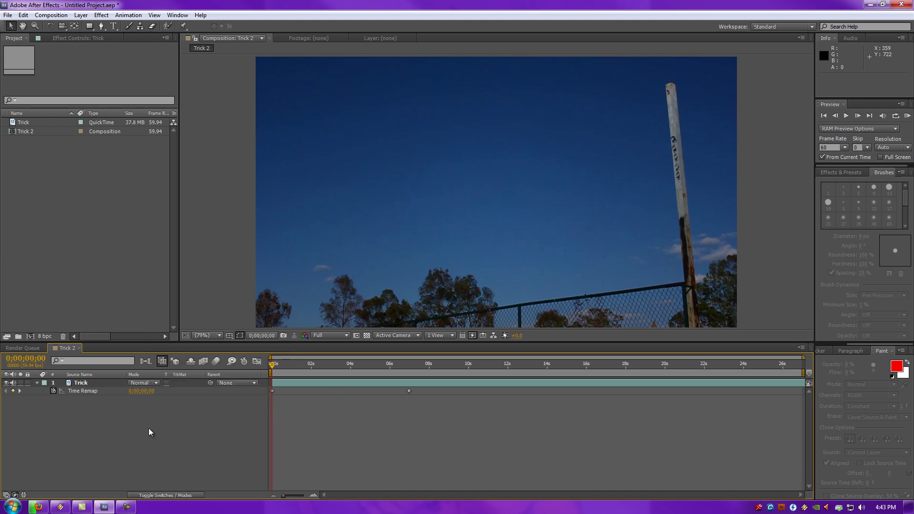
pyautogui.rightClick(116, 433)
pyautogui.moveTo(174, 345)
pyautogui.click(102, 367)
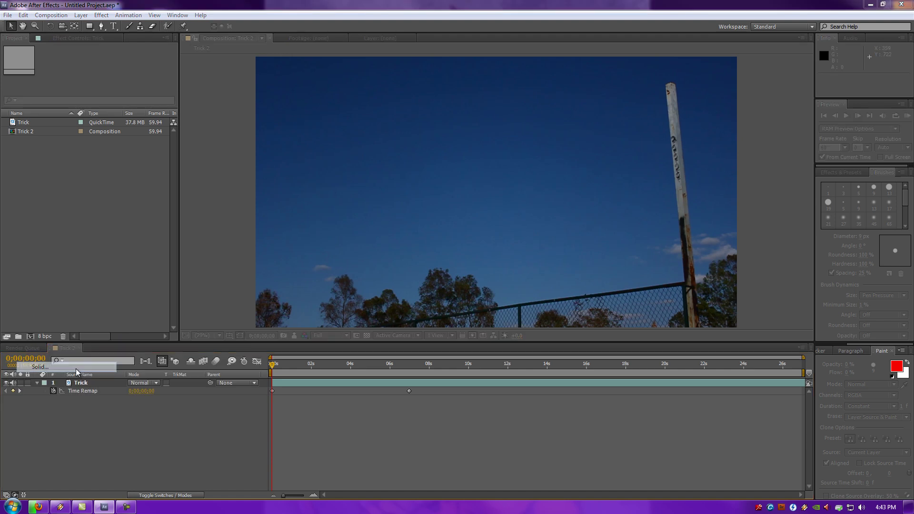
pyautogui.click(461, 281)
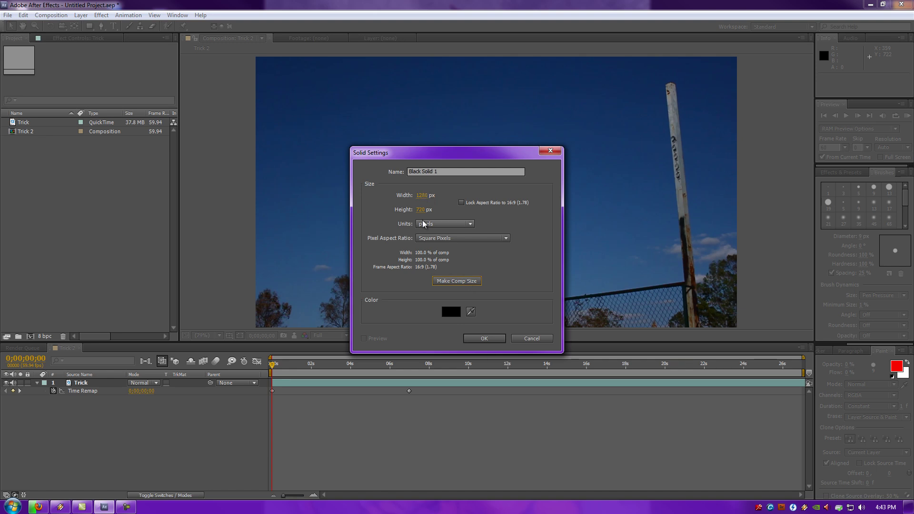
pyautogui.click(482, 338)
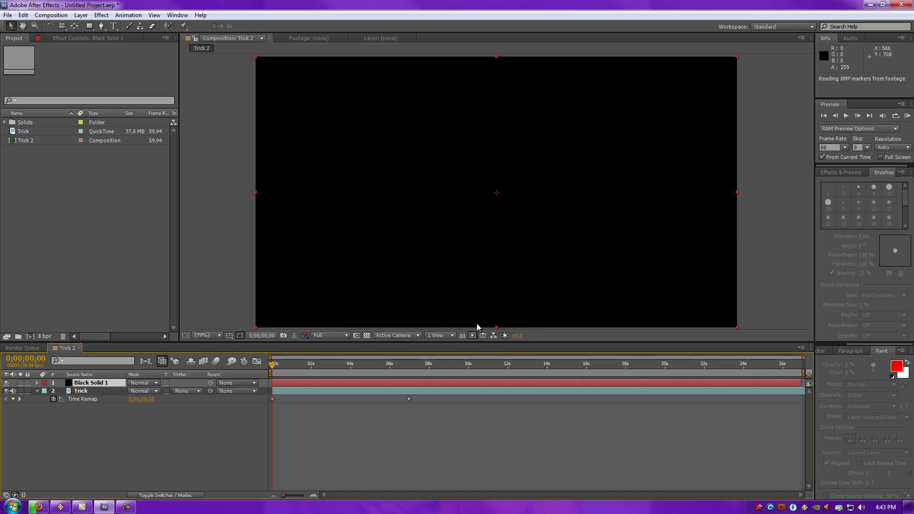
# - Apply RE:Vision Plug-ins > Twixtor Pro to Black Solid 1
pyautogui.click(102, 16)
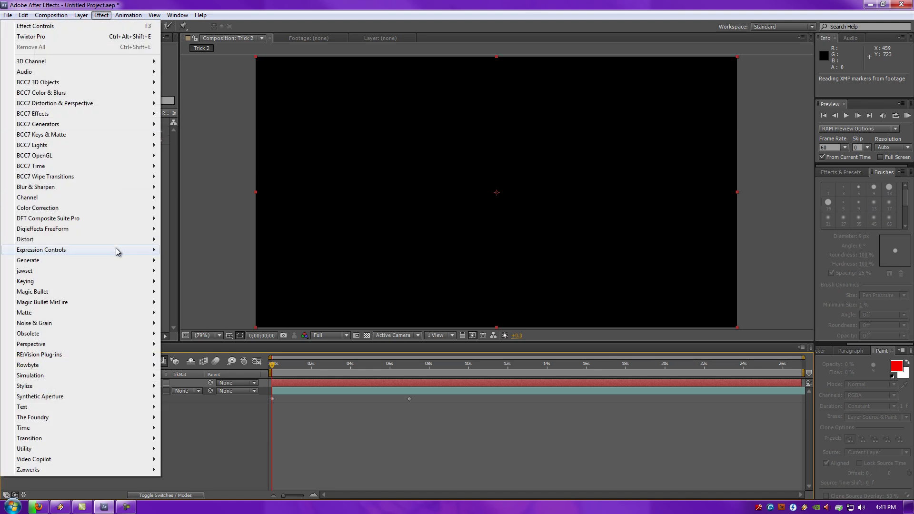
pyautogui.moveTo(136, 358)
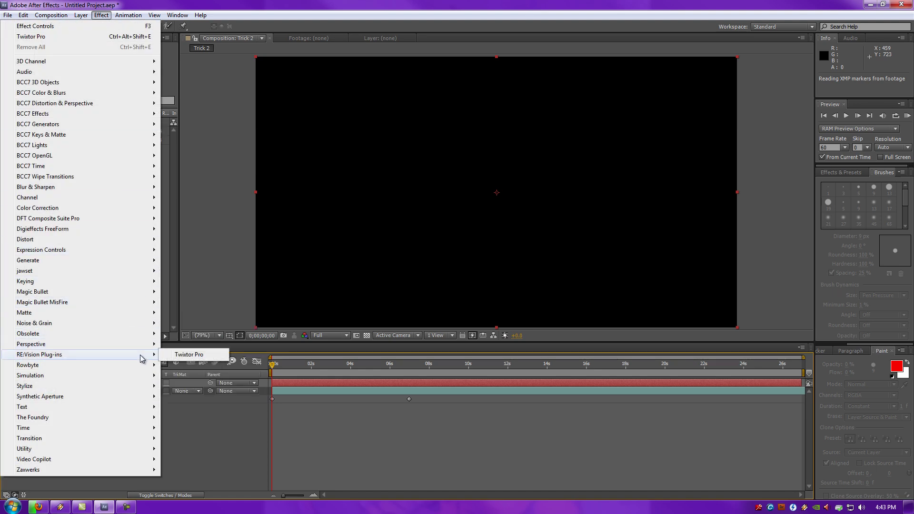
pyautogui.click(197, 355)
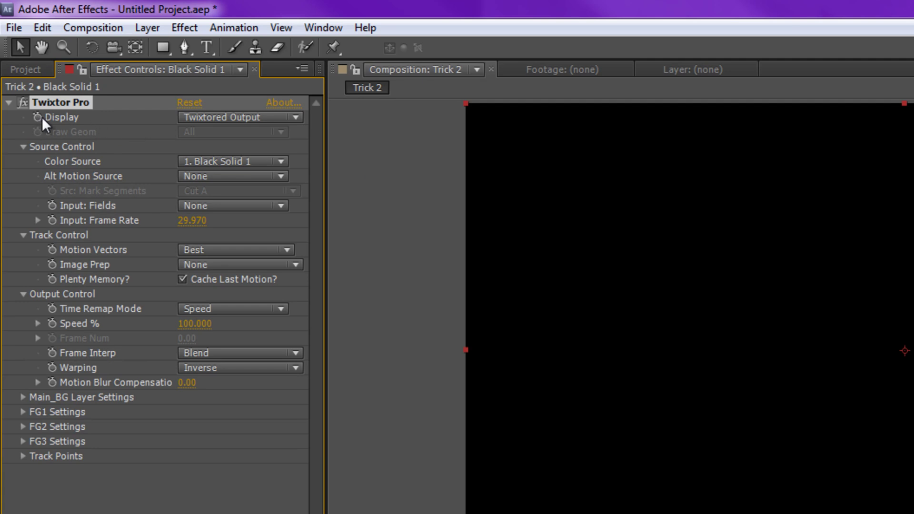
# - Set Twixtor display to Source, Color Source to Trick, and enter the input frame rate
pyautogui.click(209, 119)
pyautogui.click(225, 149)
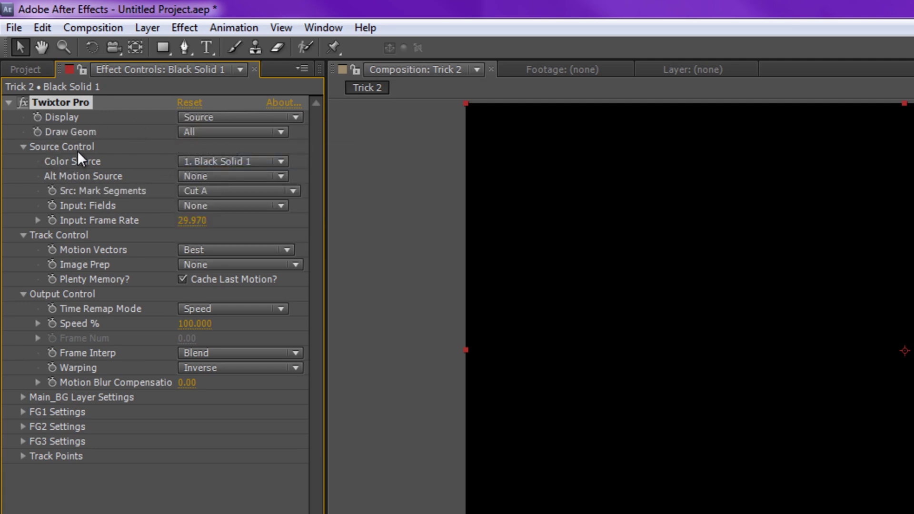
pyautogui.click(223, 161)
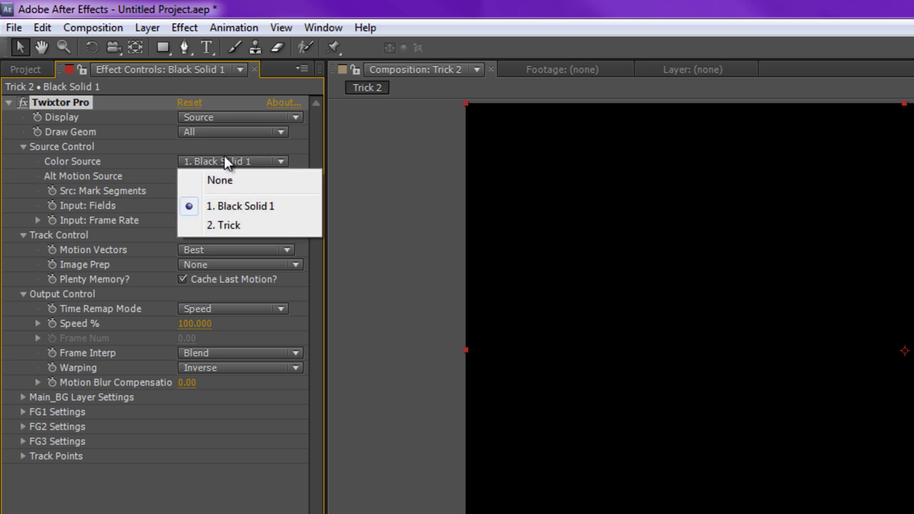
pyautogui.click(239, 224)
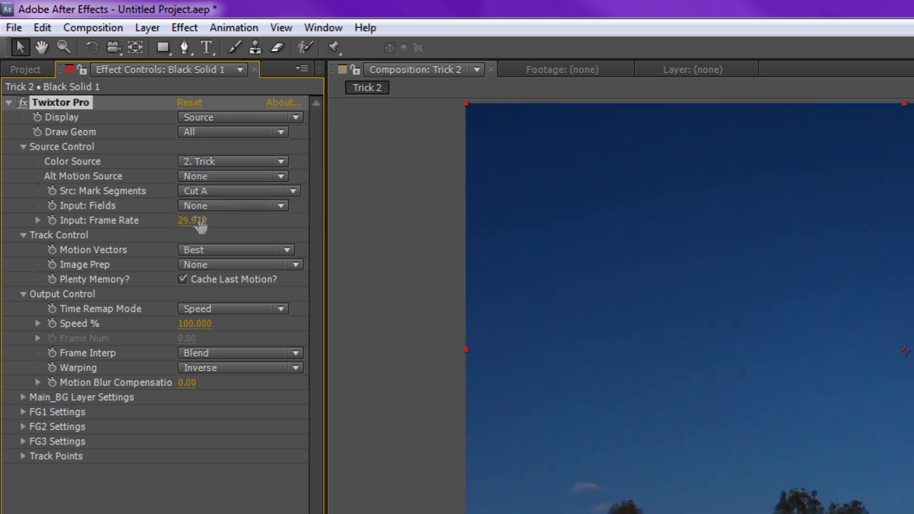
pyautogui.click(199, 222)
pyautogui.write('23.976')
pyautogui.press('Return')
# - Keep motion vectors at Best, use Contrast/Edge Enhance image prep, and keep Speed remap mode
pyautogui.click(285, 250)
pyautogui.click(234, 252)
pyautogui.click(198, 266)
pyautogui.click(267, 303)
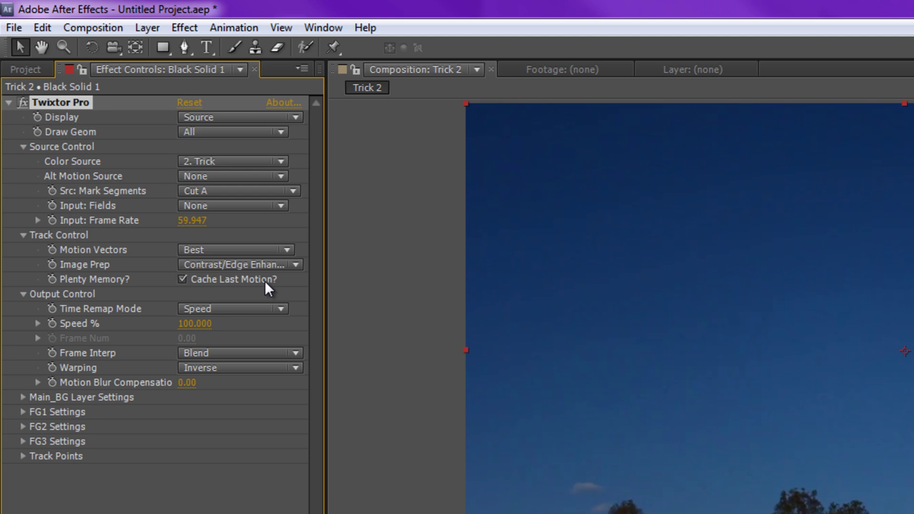
pyautogui.click(184, 310)
pyautogui.click(199, 302)
# - Set Frame Interp to Motion Weighted Blend, Warping to Forward, motion blur compensation 1.00
pyautogui.click(195, 352)
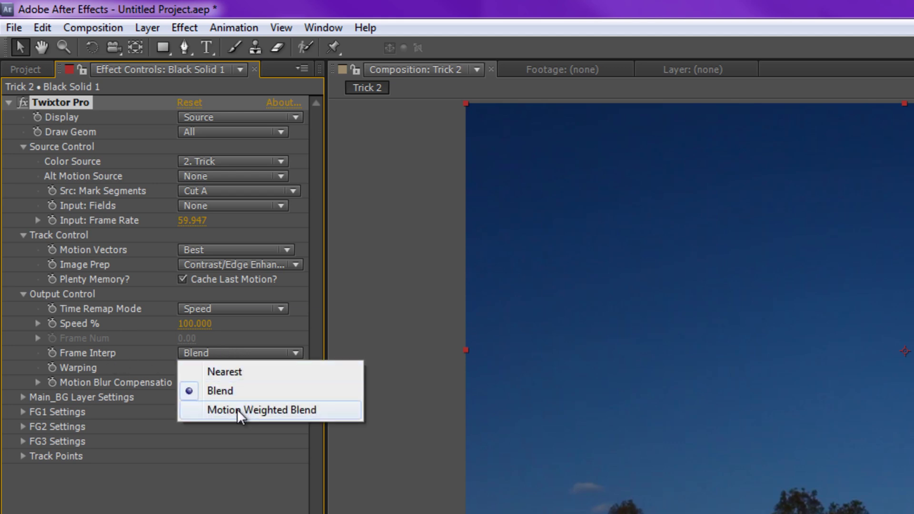
pyautogui.click(237, 409)
pyautogui.click(235, 369)
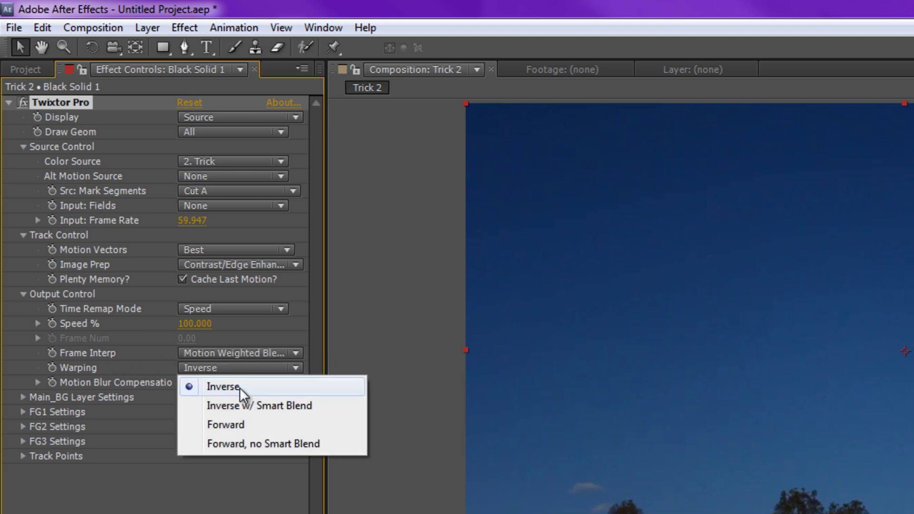
pyautogui.click(242, 429)
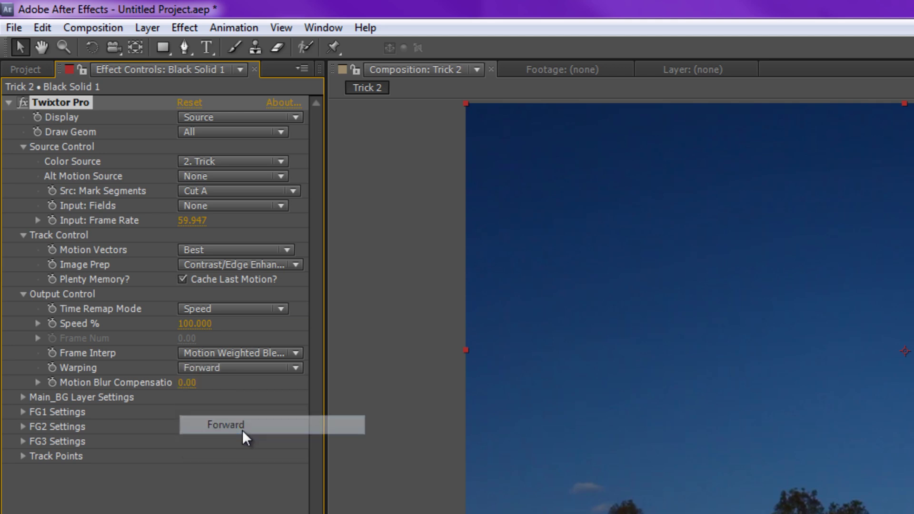
pyautogui.click(190, 388)
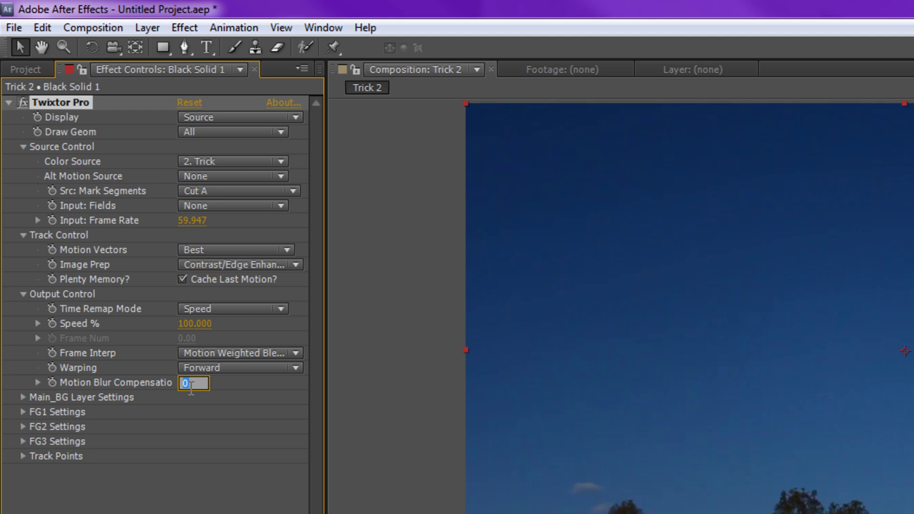
pyautogui.write('1')
pyautogui.press('Return')
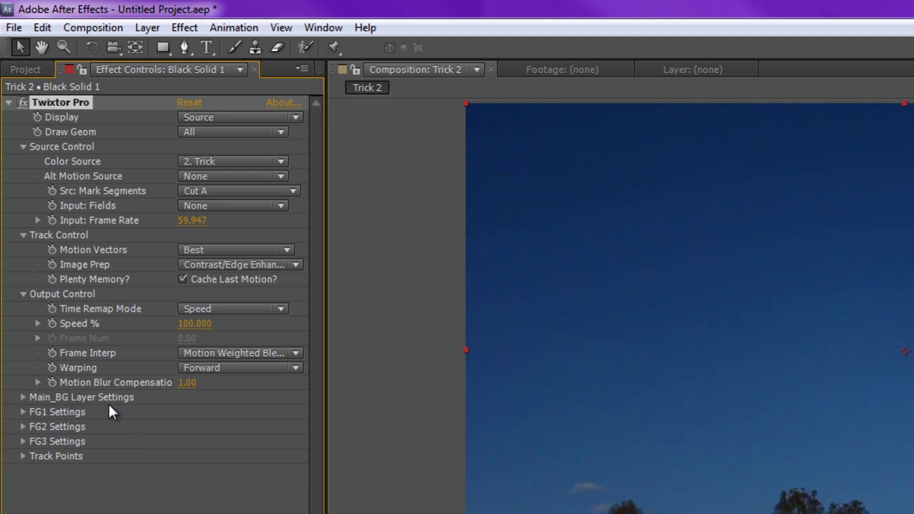
pyautogui.click(23, 396)
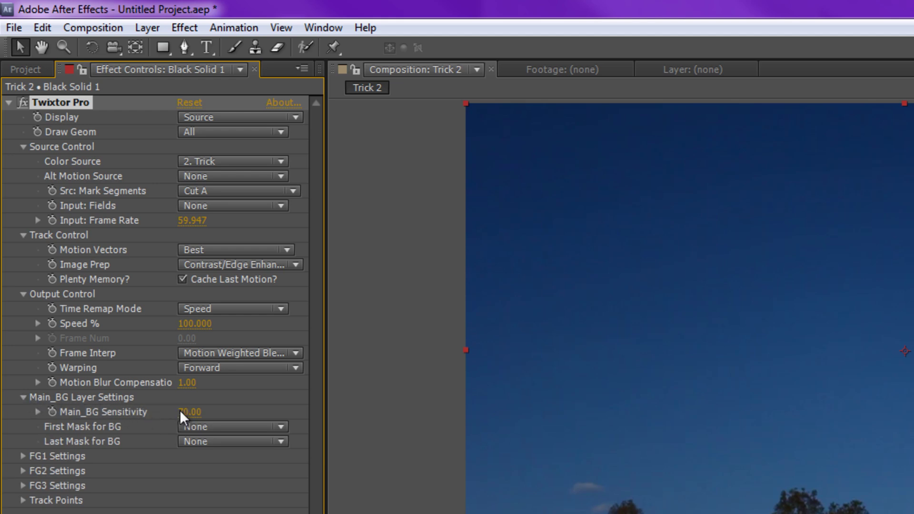
pyautogui.click(23, 397)
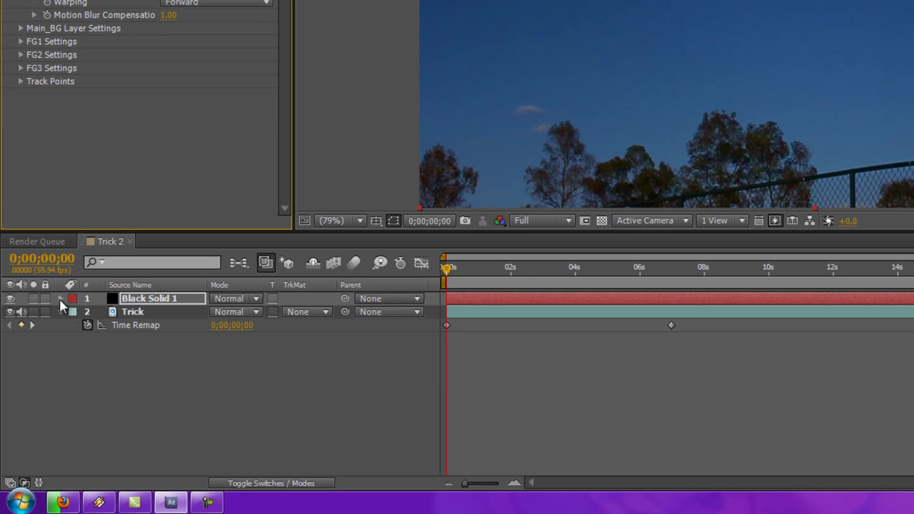
# - Reveal Twixtor Pro's Output Control and set a 100% Speed % keyframe at 0s
pyautogui.click(61, 299)
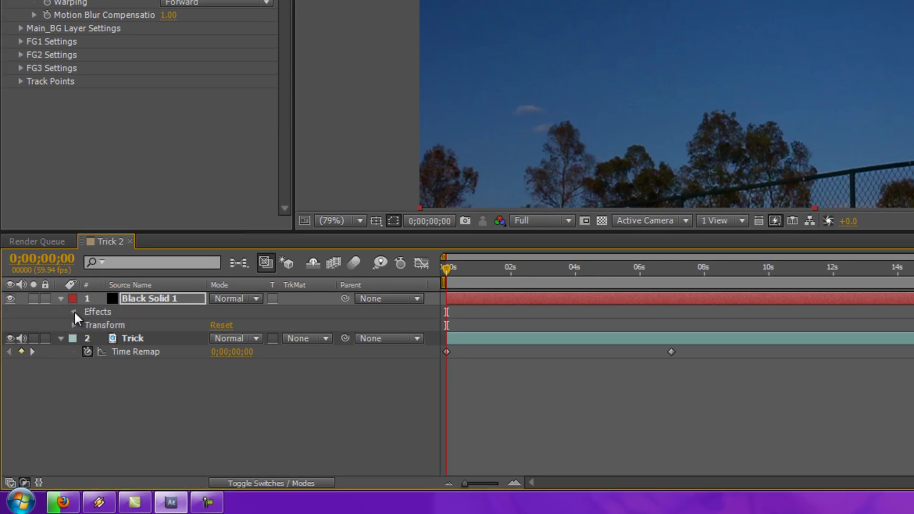
pyautogui.click(74, 313)
pyautogui.click(87, 323)
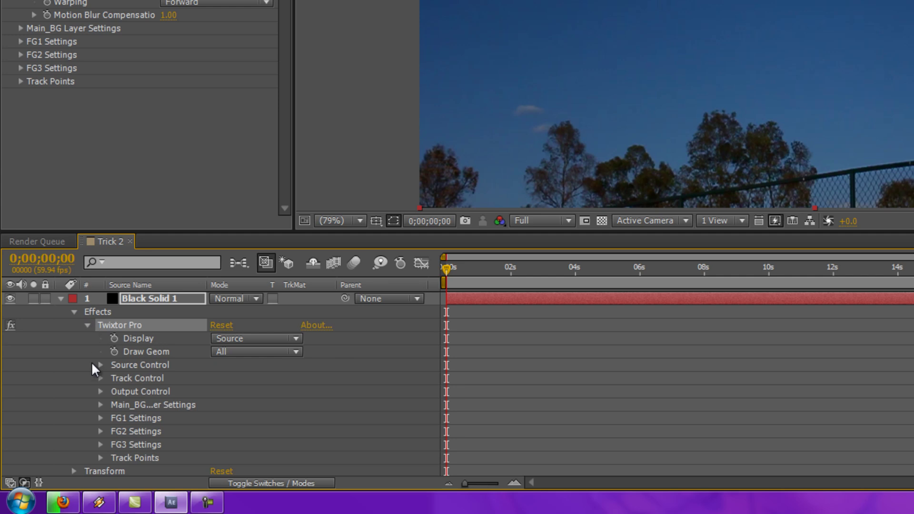
pyautogui.click(101, 391)
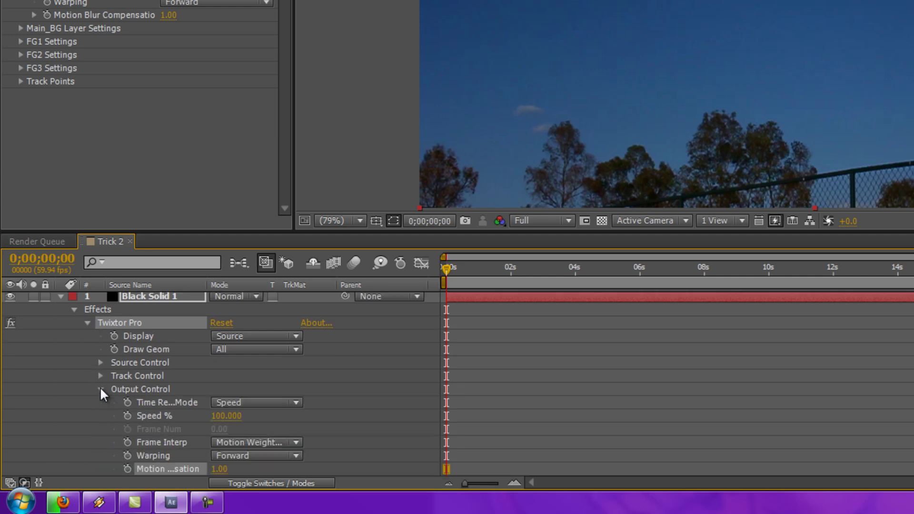
pyautogui.click(127, 414)
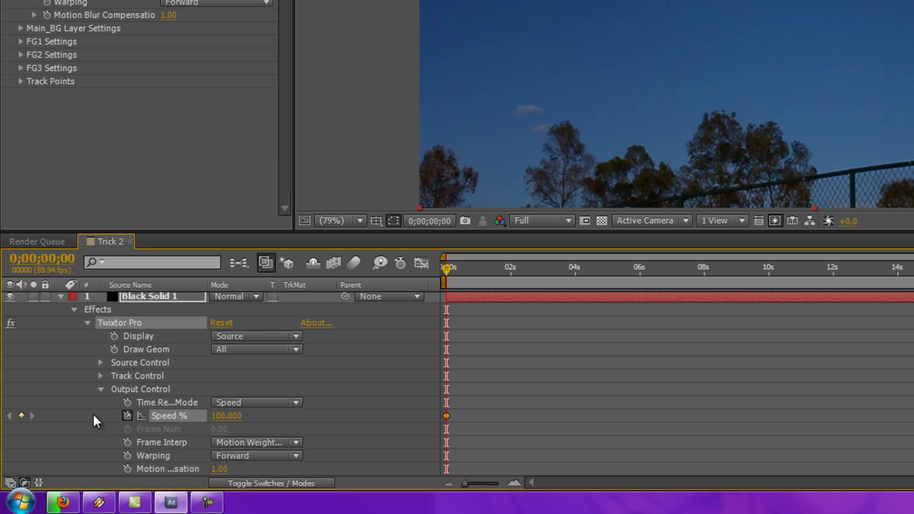
pyautogui.moveTo(444, 267); pyautogui.dragTo(477, 269)
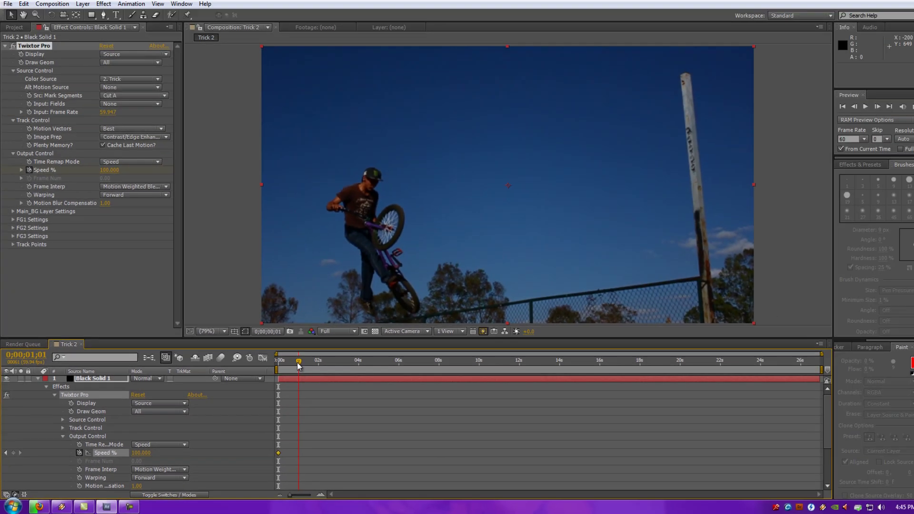
# - Add a second 100% Speed % keyframe at about 0;00;01;01
pyautogui.moveTo(299, 365); pyautogui.dragTo(298, 367)
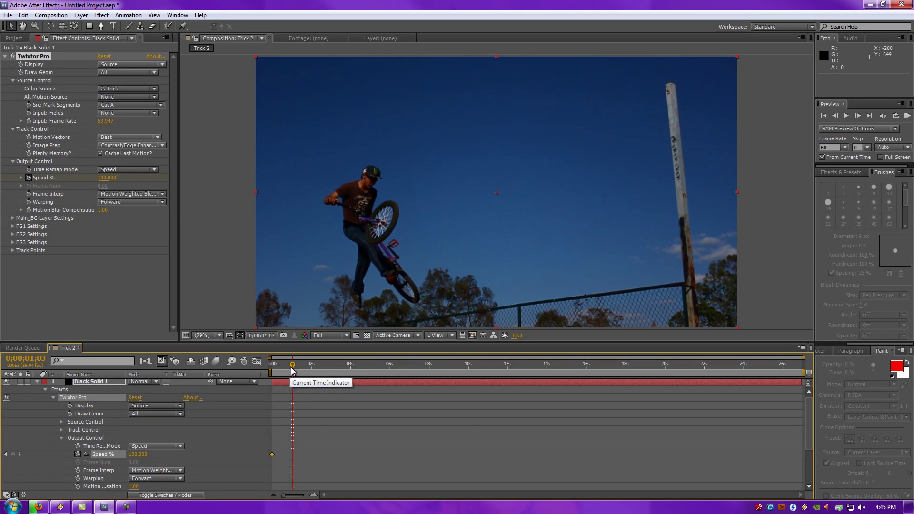
pyautogui.click(294, 368)
pyautogui.moveTo(293, 369); pyautogui.dragTo(293, 368)
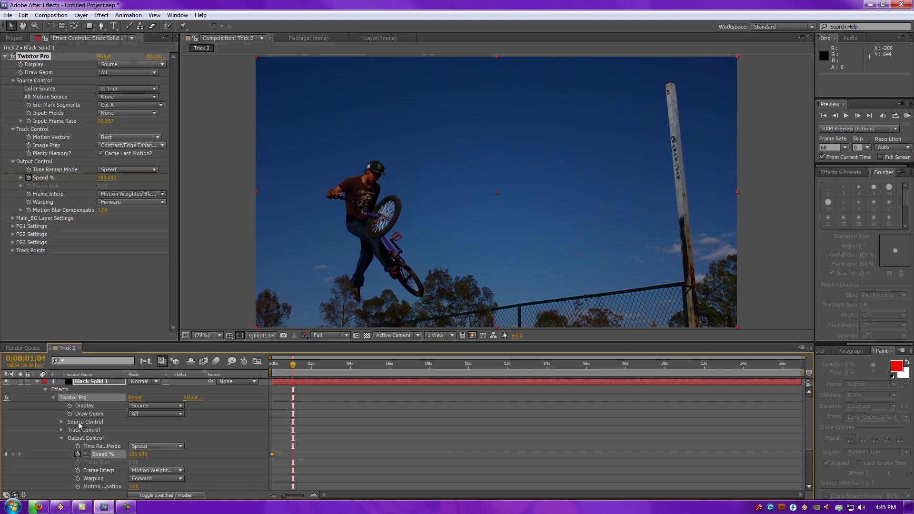
pyautogui.click(12, 454)
# - Zoom to frame level and locate the takeoff frame at 0;00;01;10
pyautogui.moveTo(295, 366); pyautogui.dragTo(297, 365)
pyautogui.moveTo(283, 496); pyautogui.dragTo(304, 495)
pyautogui.moveTo(540, 366); pyautogui.dragTo(575, 366)
pyautogui.press('pageup')
pyautogui.press('pageup')
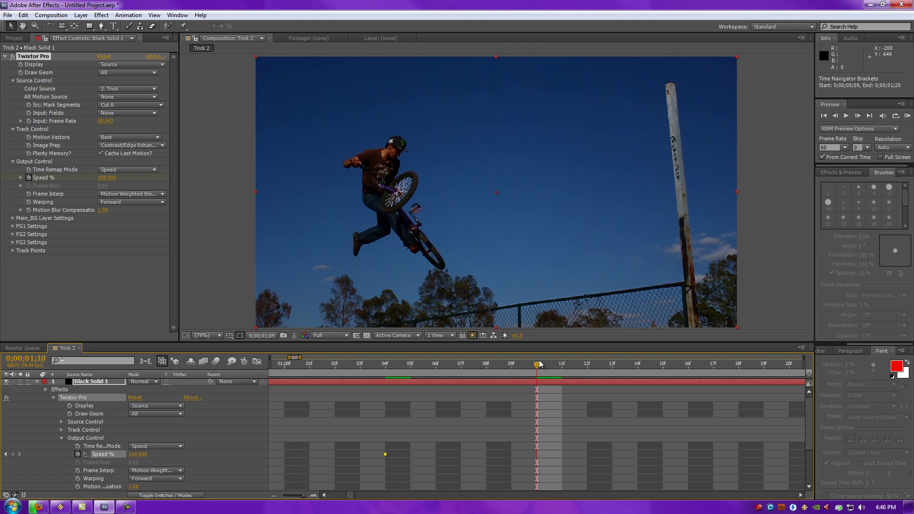
pyautogui.moveTo(305, 496); pyautogui.dragTo(295, 499)
# - Key Twixtor's Speed % to 5 at 0;00;01;10 and scrub around the new keyframe
pyautogui.click(138, 454)
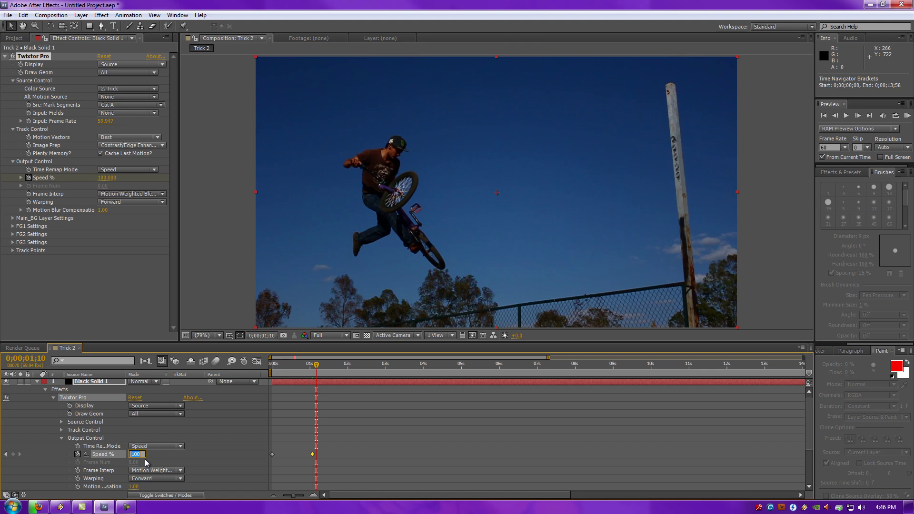
pyautogui.press('Return')
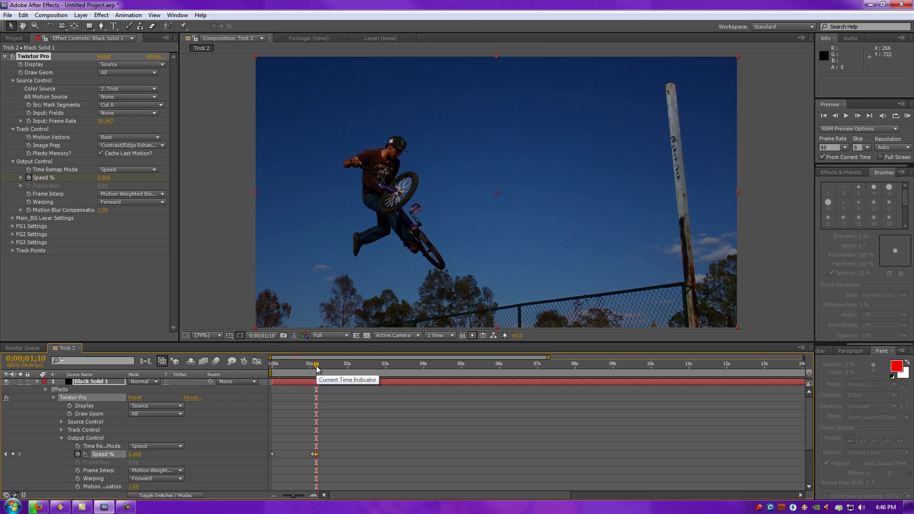
pyautogui.moveTo(318, 370)
pyautogui.mouseDown()
pyautogui.moveTo(306, 369)
pyautogui.moveTo(339, 366)
pyautogui.moveTo(323, 372)
pyautogui.moveTo(319, 361)
pyautogui.mouseUp()
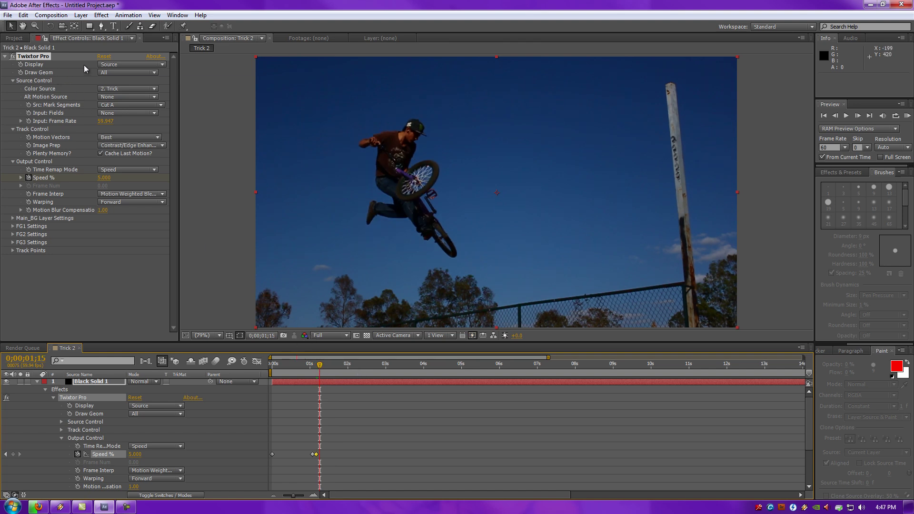
# - Switch Twixtor's Display to Twixtored Output and scrub through the slowdown to about 4;53
pyautogui.click(104, 65)
pyautogui.click(119, 73)
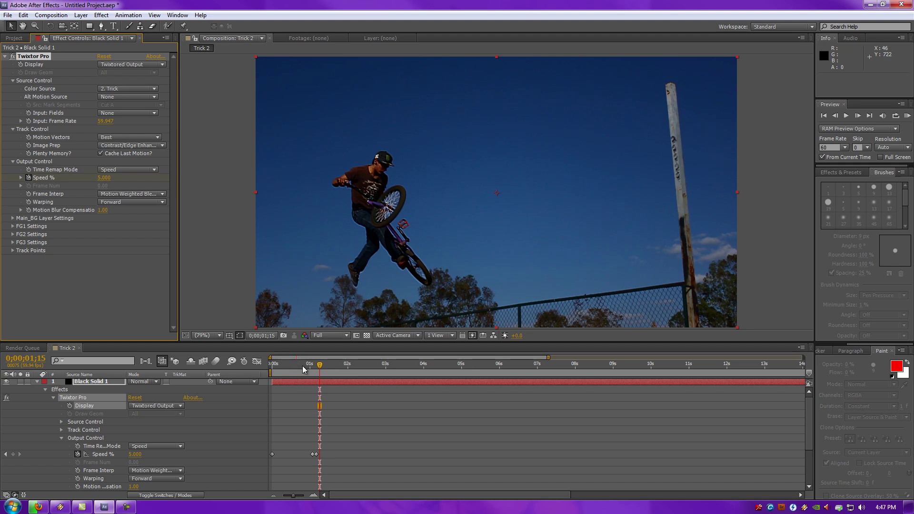
pyautogui.moveTo(303, 370); pyautogui.dragTo(309, 366)
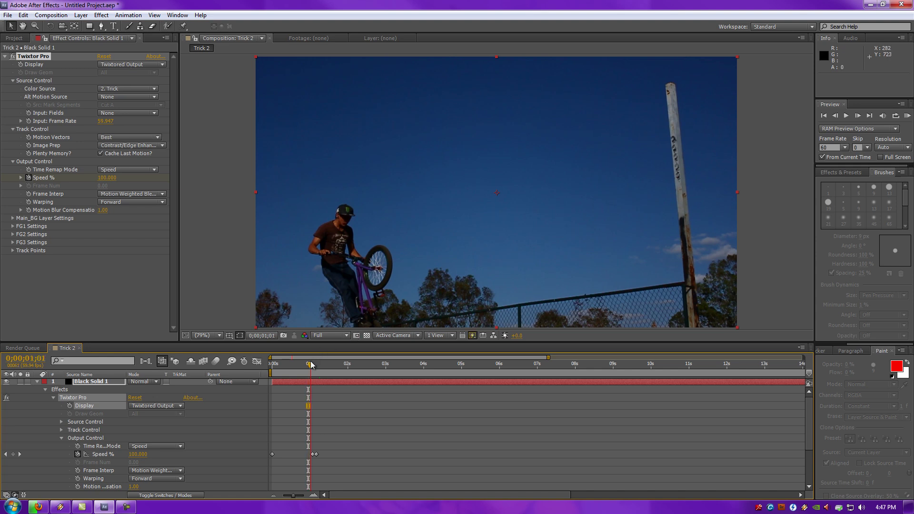
pyautogui.moveTo(311, 368); pyautogui.dragTo(453, 361)
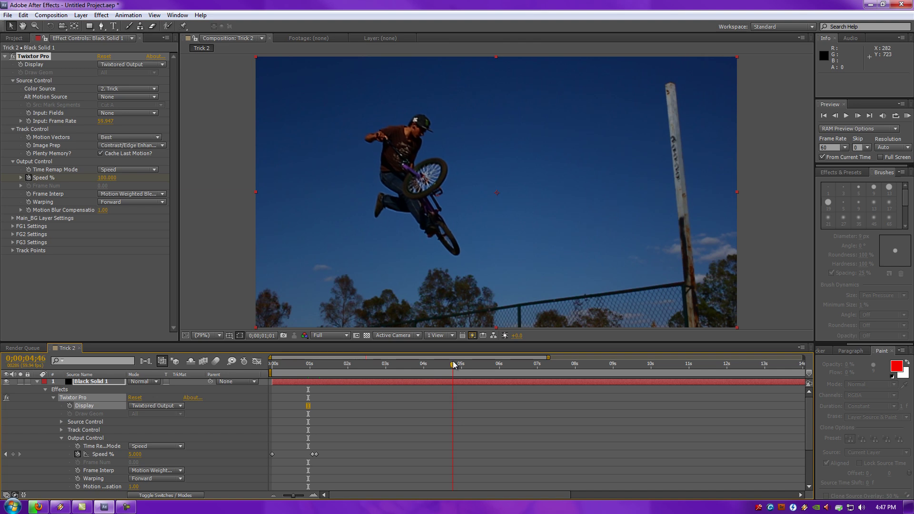
pyautogui.moveTo(453, 361); pyautogui.dragTo(581, 364)
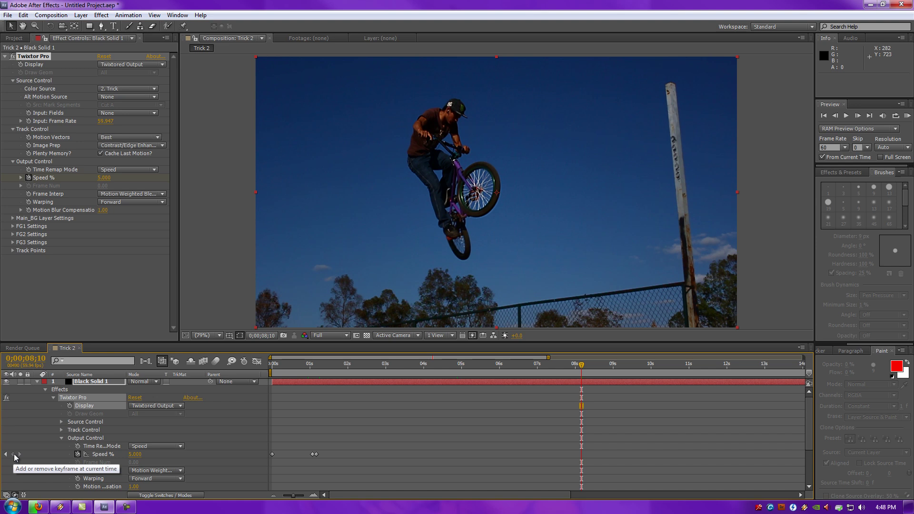
# - Add a 5% Speed keyframe at 0;00;08;10 to hold the slow motion
pyautogui.click(13, 455)
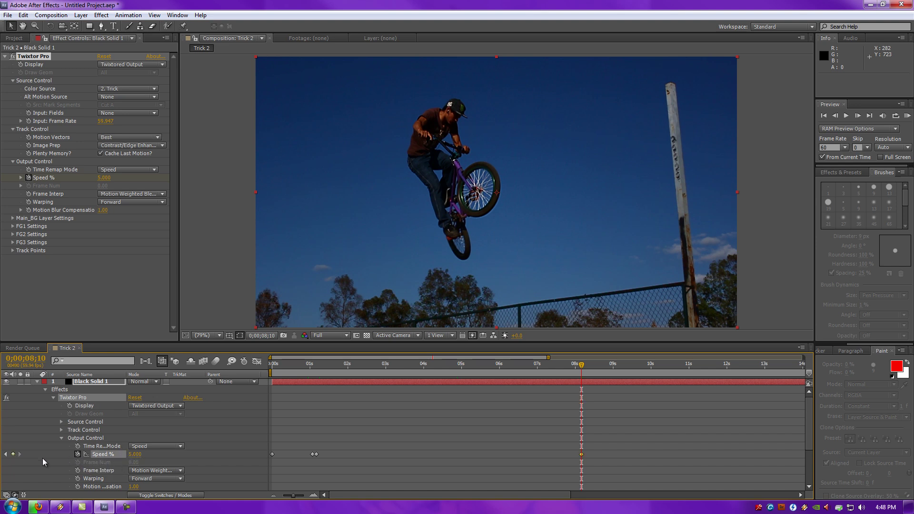
pyautogui.click(6, 454)
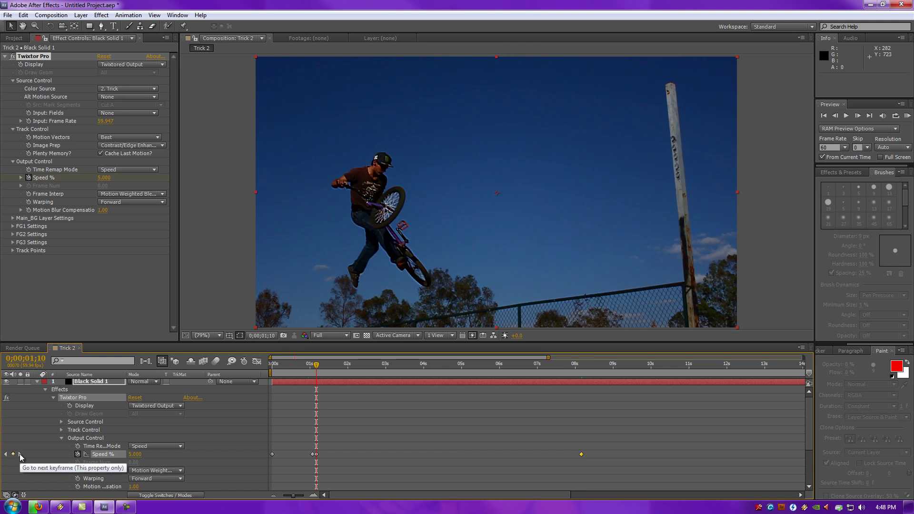
pyautogui.click(20, 454)
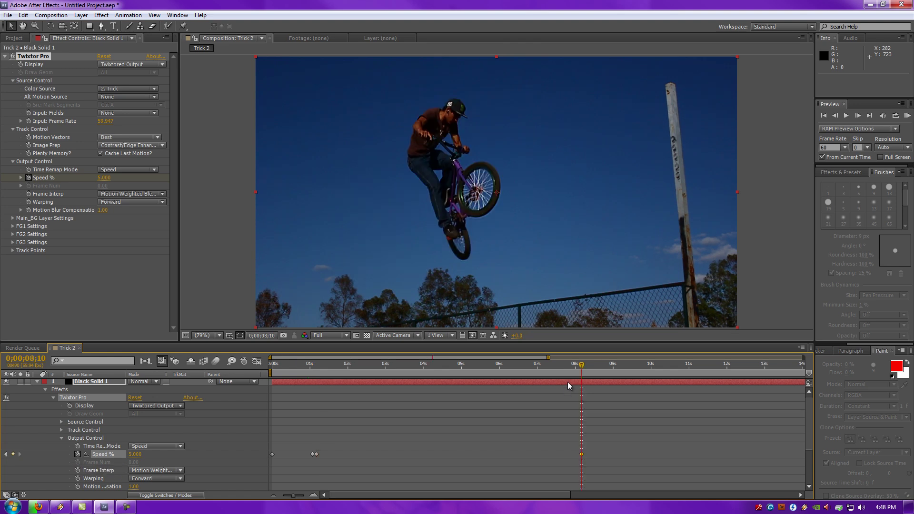
# - Add a 100% Speed keyframe at 0;00;09;17 and scrub back through the ramp
pyautogui.moveTo(582, 365); pyautogui.dragTo(624, 371)
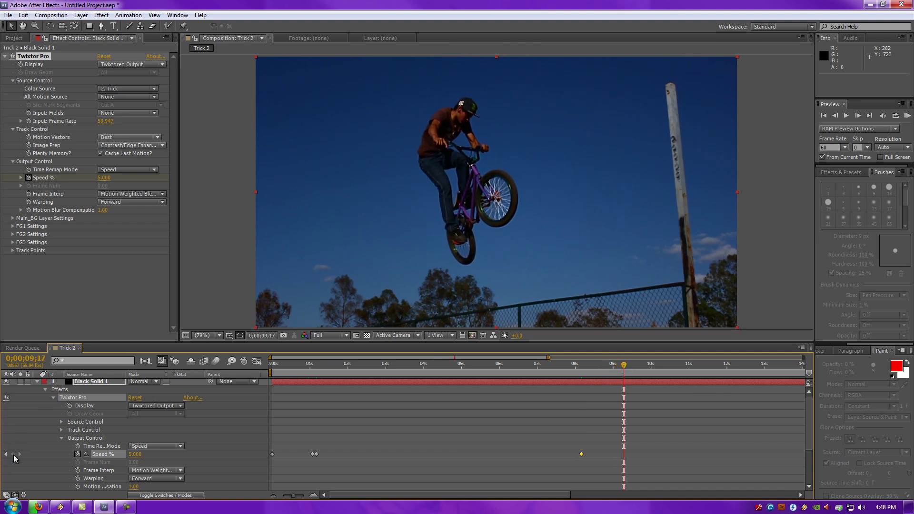
pyautogui.click(13, 455)
pyautogui.click(136, 454)
pyautogui.press('Return')
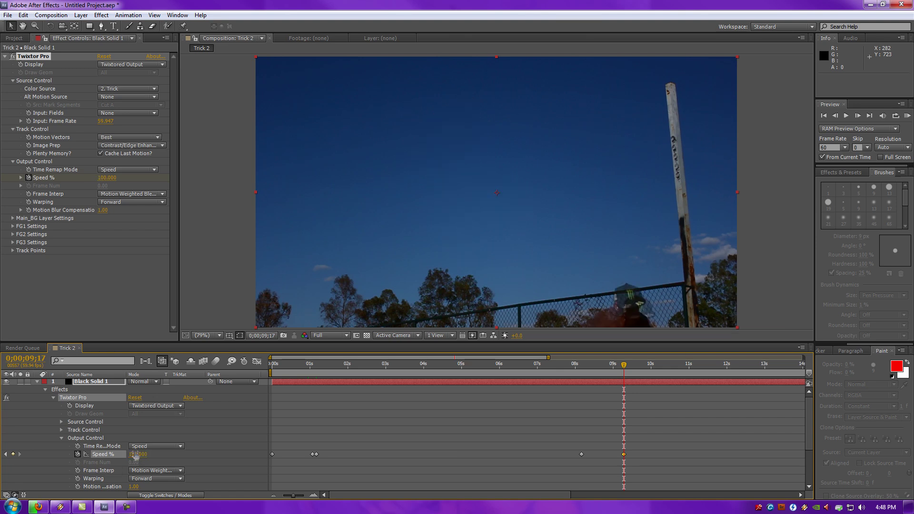
pyautogui.moveTo(624, 366); pyautogui.dragTo(544, 369)
pyautogui.moveTo(376, 366); pyautogui.dragTo(316, 376)
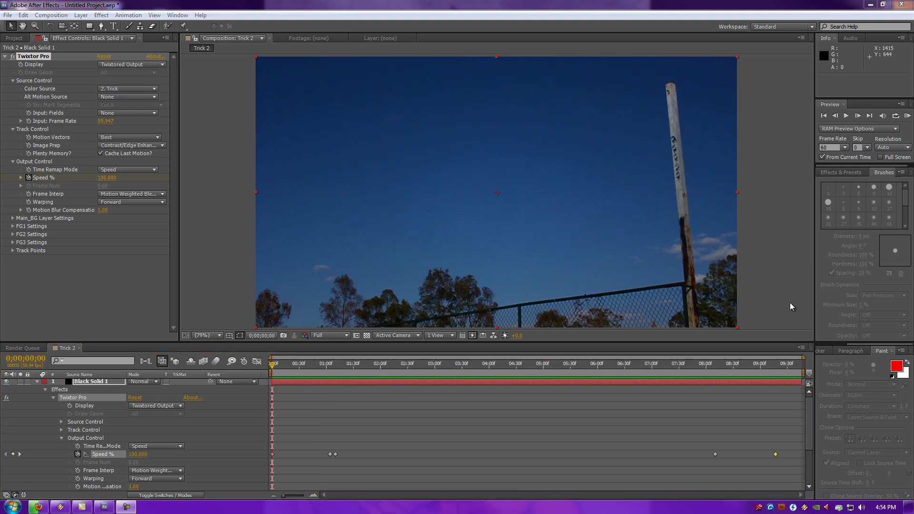
# - Run a RAM preview of all 586 frames in real time
pyautogui.click(908, 118)
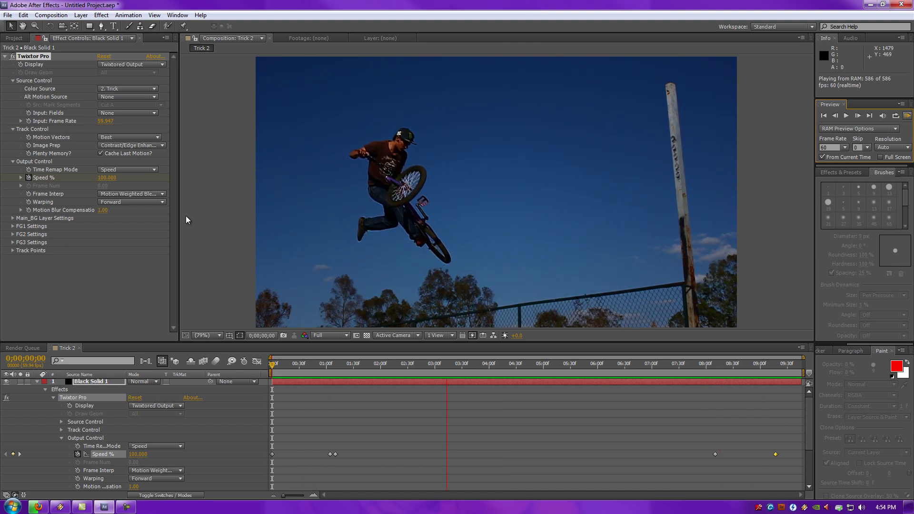
# - Set Twixtor track point 1 to Main_BG Layer and place it in the sky at 253.1, 286.0
pyautogui.click(13, 251)
pyautogui.scroll(3, 94, 164)
pyautogui.click(122, 130)
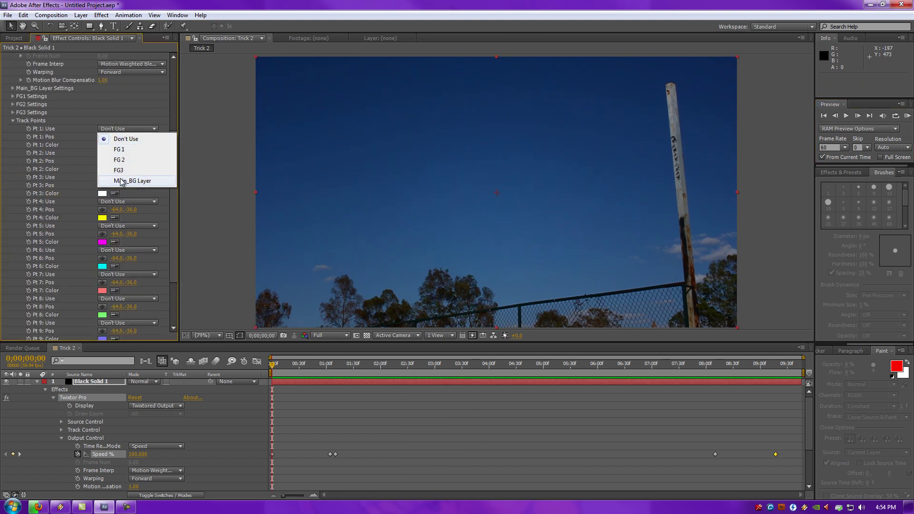
pyautogui.click(122, 181)
pyautogui.click(102, 136)
pyautogui.click(351, 164)
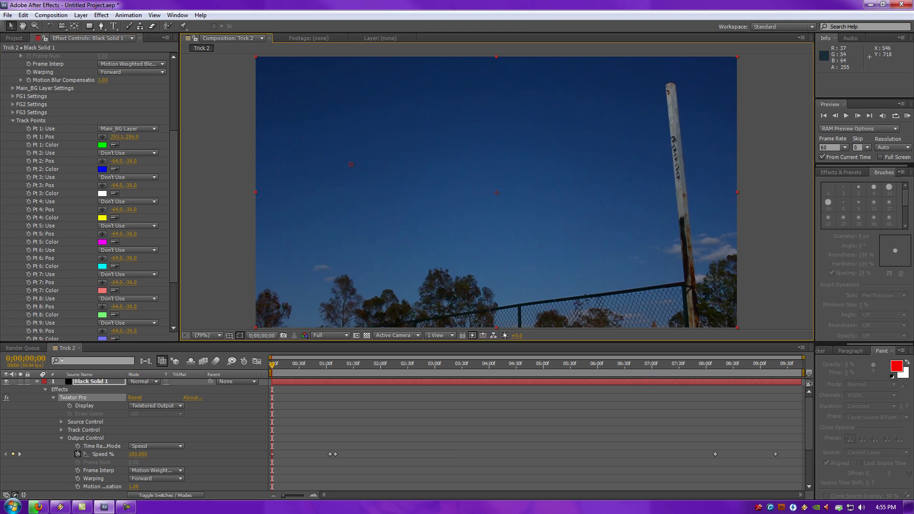